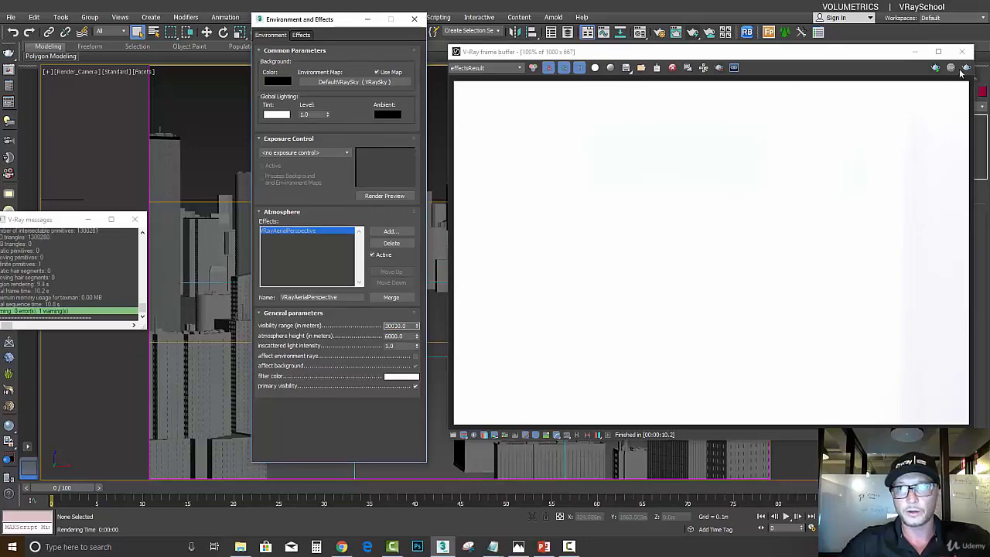
- Test-render the city view to preview the haze with the current aerial perspective settings, and stop the render
click(967, 68)
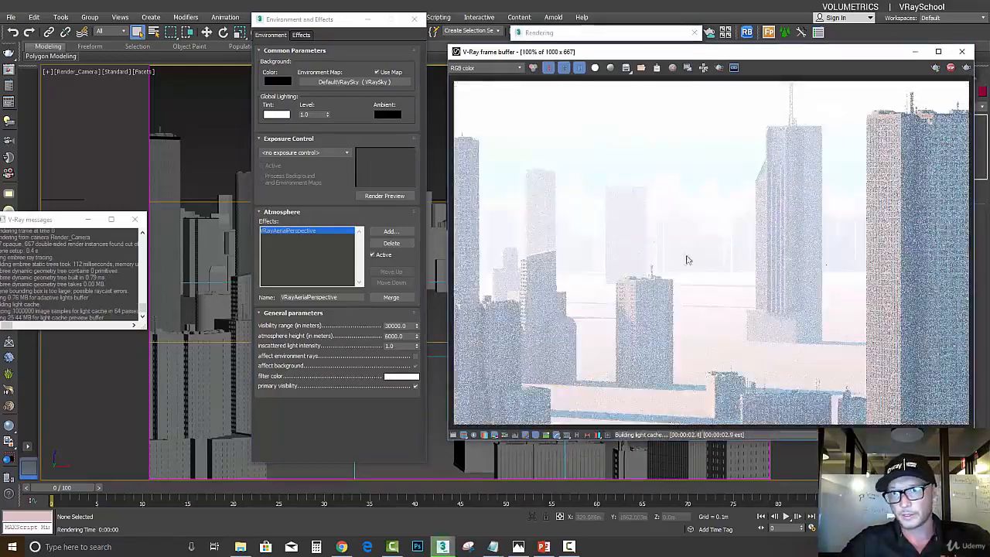
click(951, 68)
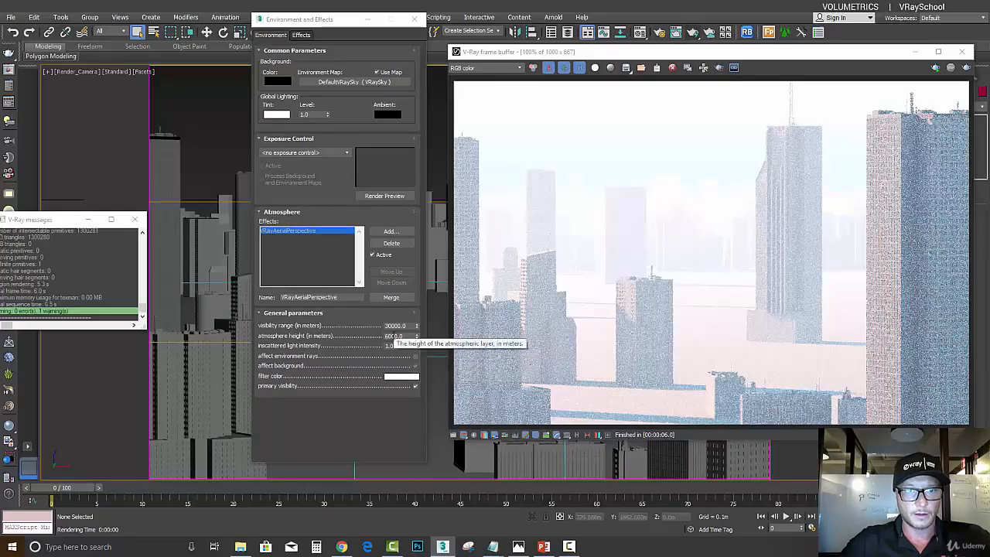
- Try the aerial perspective's atmosphere height at 500 m and at 50 m, rendering the city with each value
double_click(393, 336)
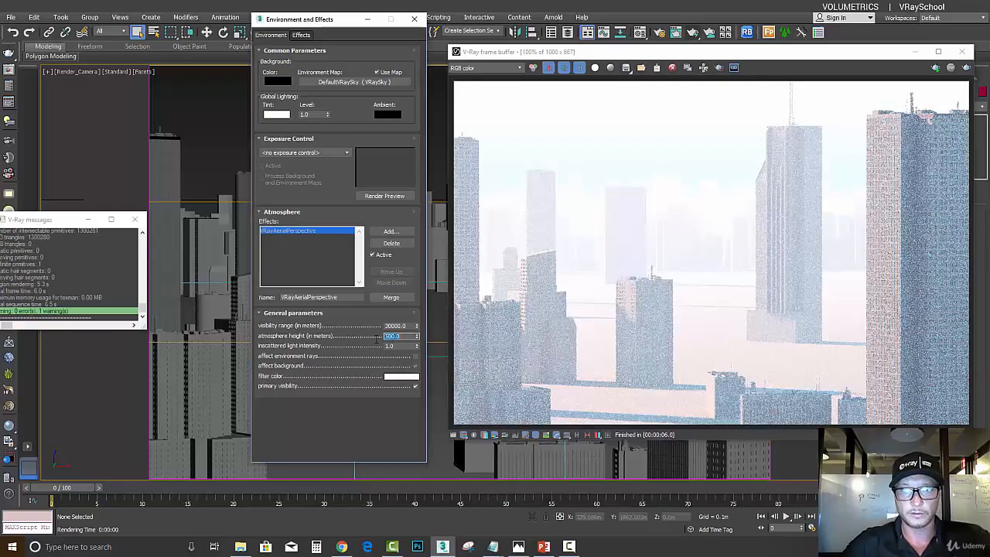
click(966, 68)
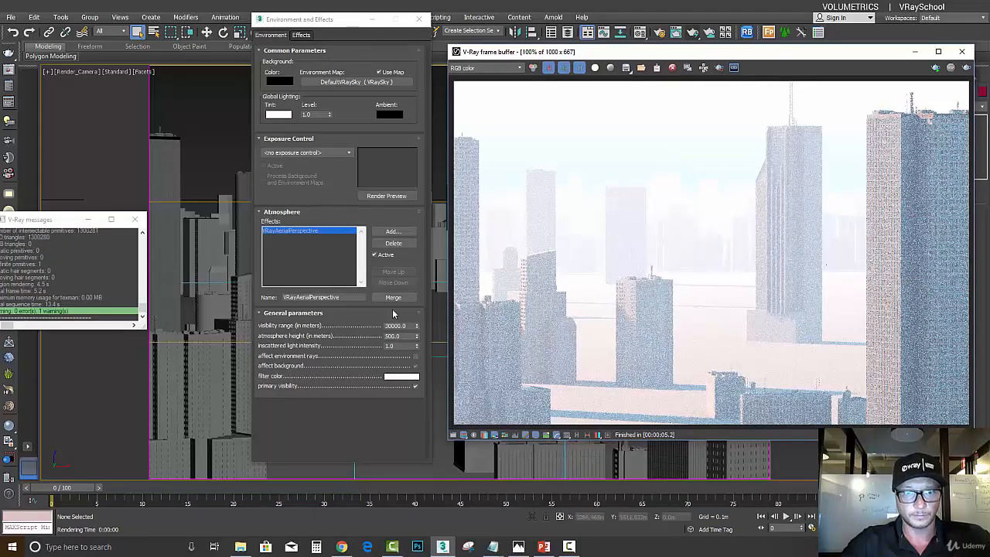
click(966, 68)
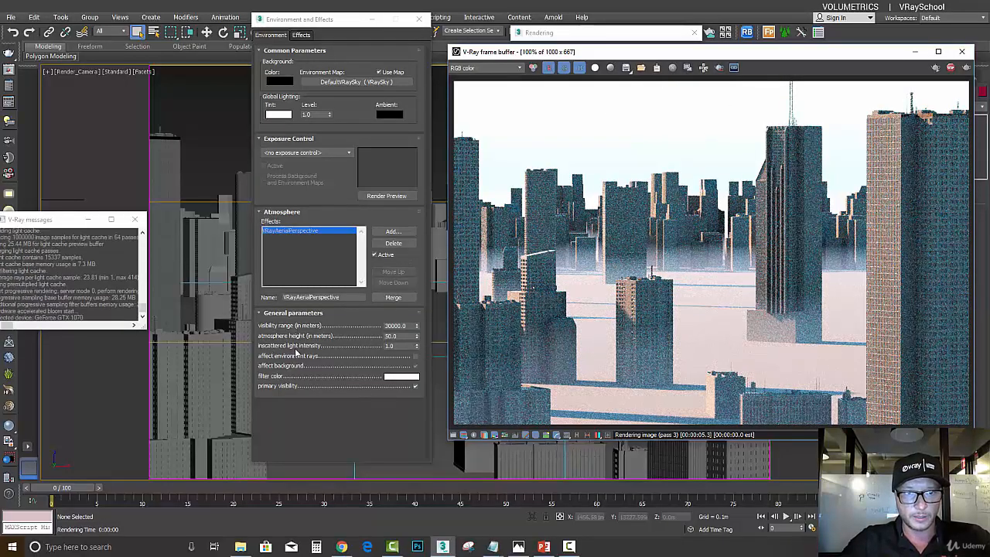
- Raise the aerial perspective's inscattered light intensity to 3.76 and re-render the city
click(419, 350)
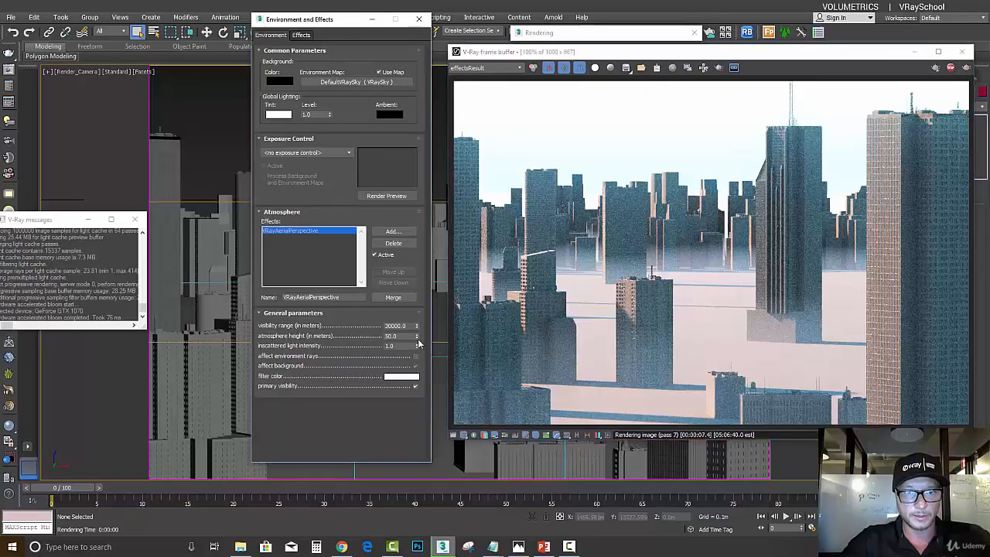
click(853, 143)
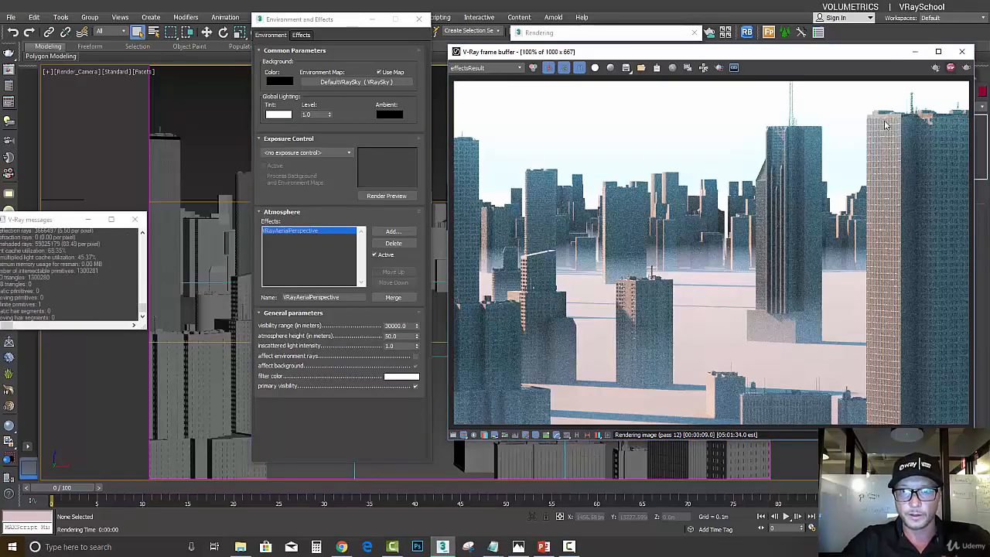
click(416, 327)
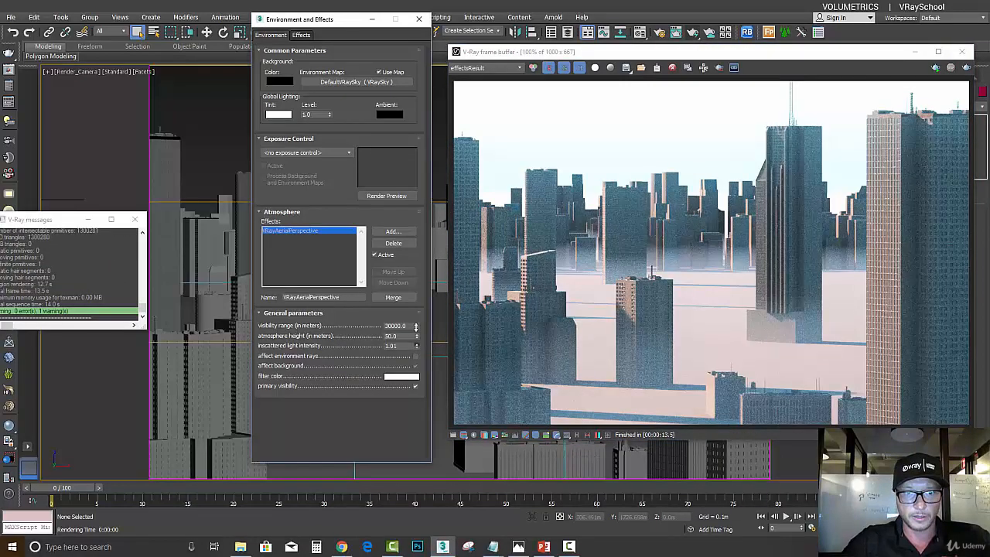
click(966, 68)
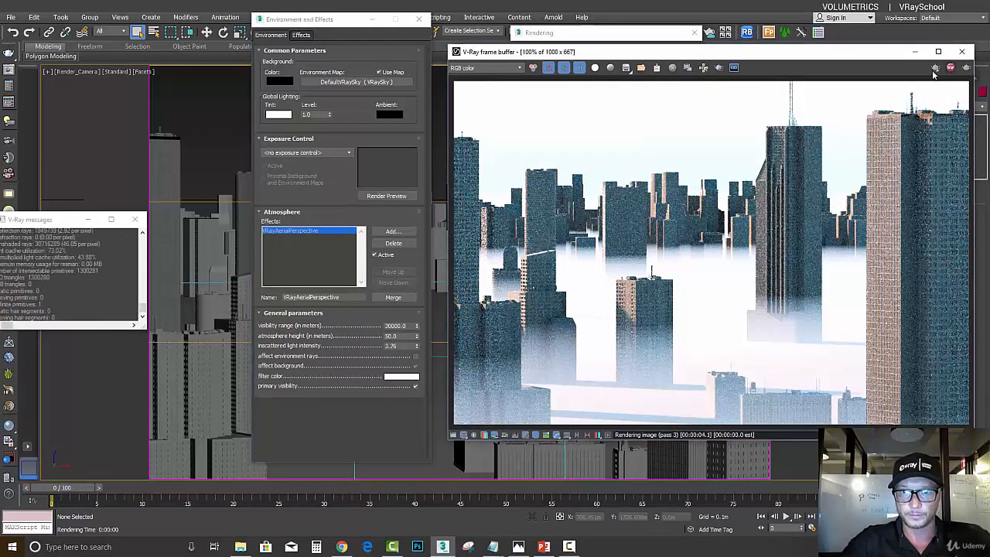
- Set the atmosphere height to 500 m and the inscattered light intensity to 0.5, test-rendering after each change
drag(401, 336, 390, 337)
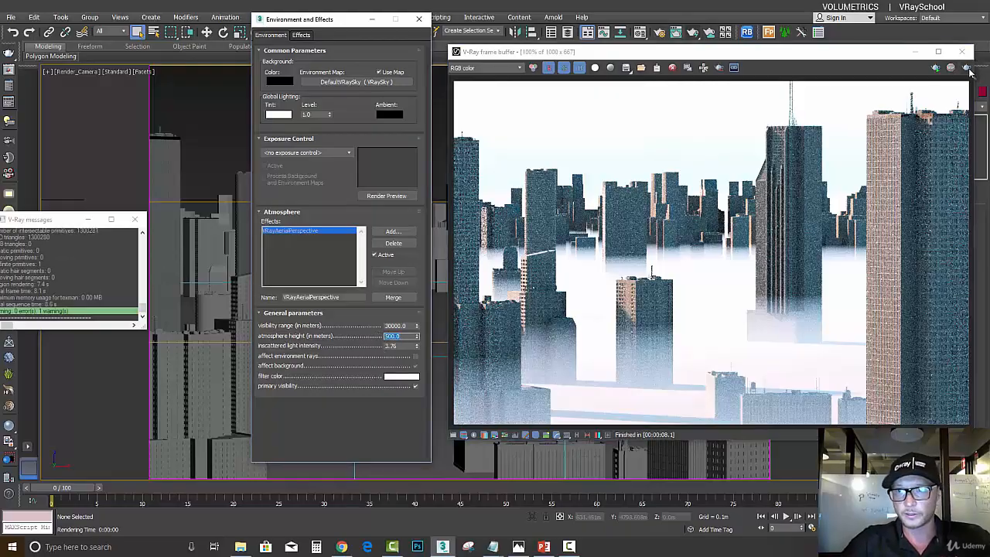
click(968, 69)
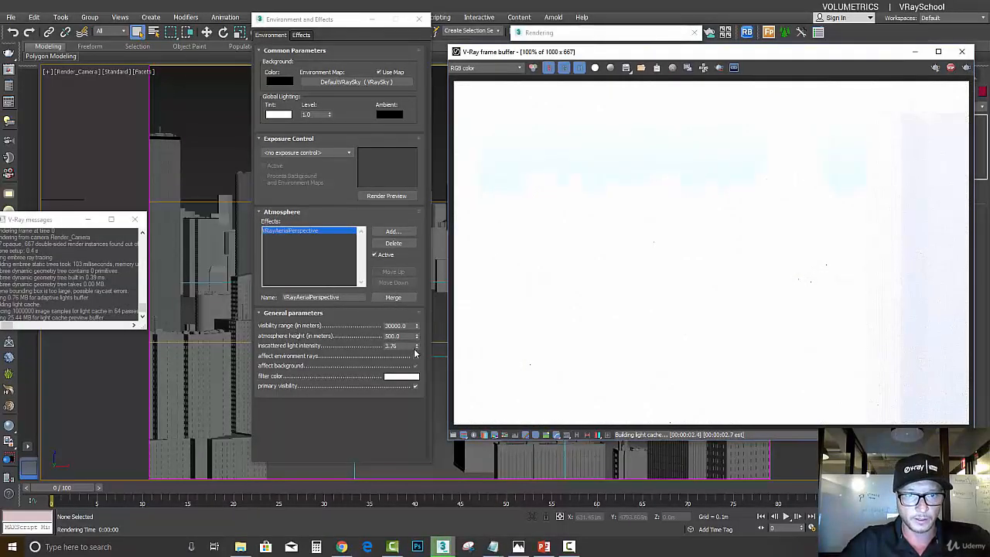
click(414, 361)
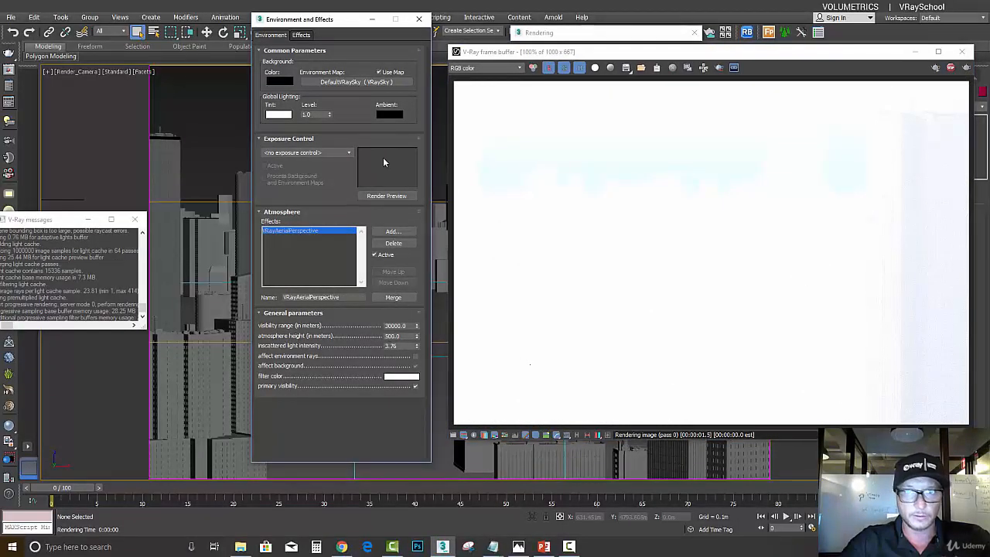
click(952, 68)
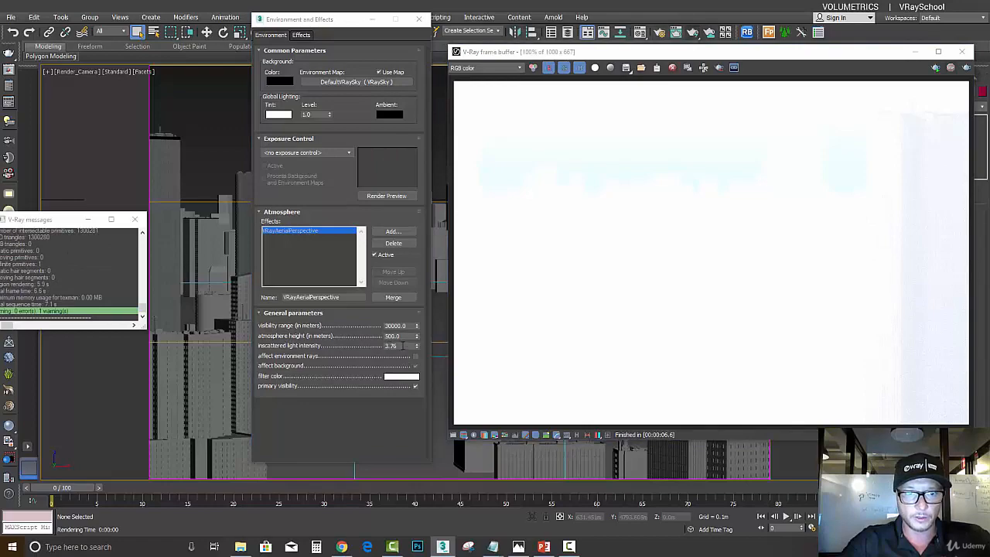
drag(399, 346, 381, 345)
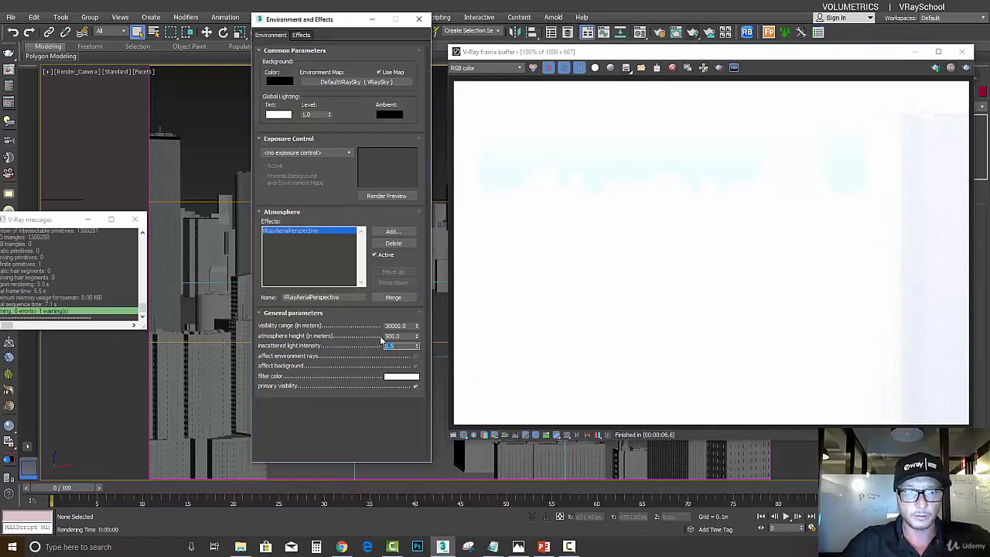
click(967, 69)
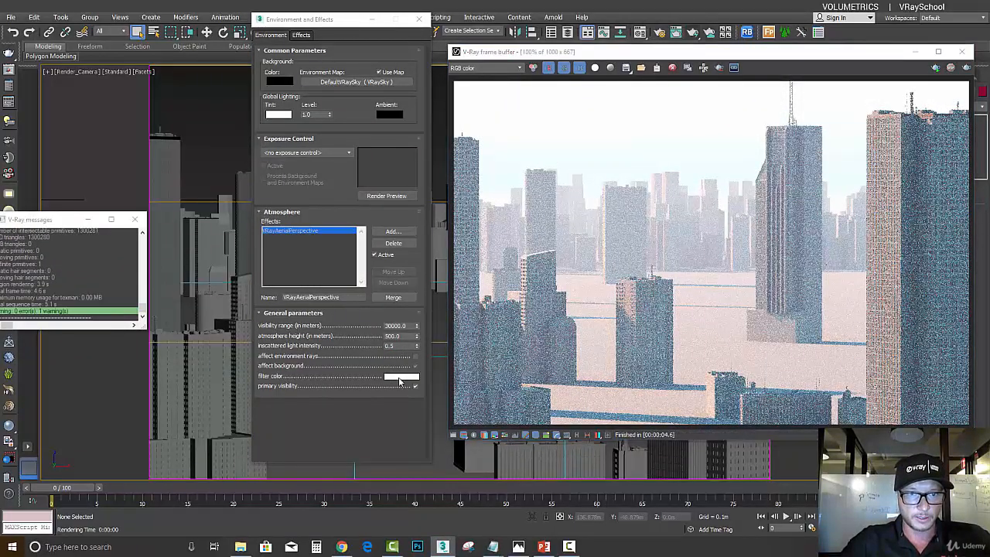
- Tint the aerial perspective's filter color light green (RGB 196, 241, 131), render the city and stop the render
click(400, 376)
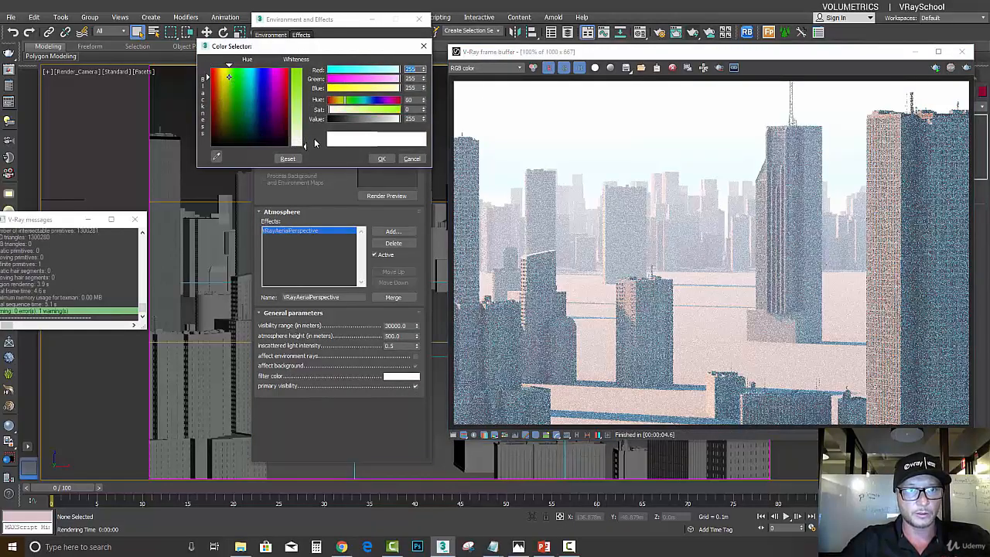
drag(315, 143, 313, 108)
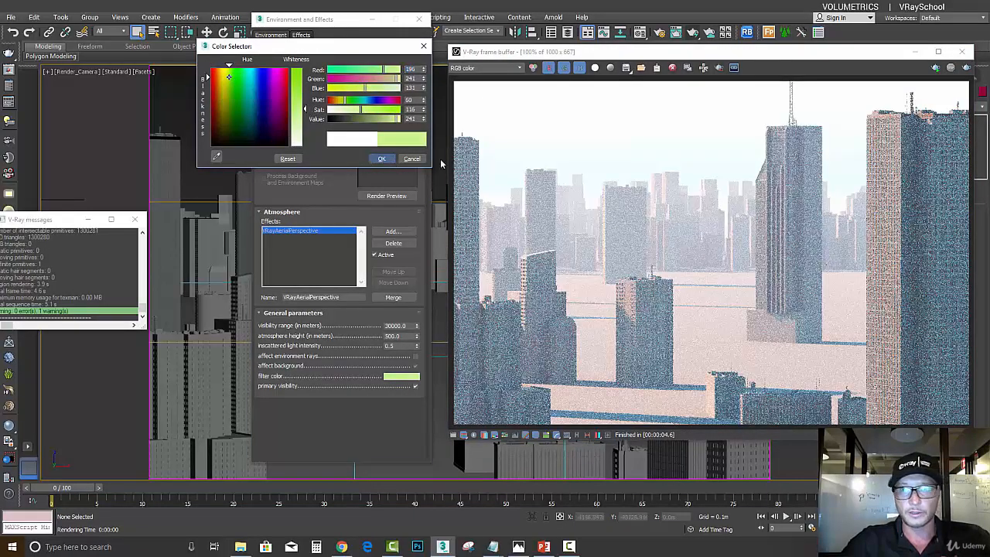
click(966, 68)
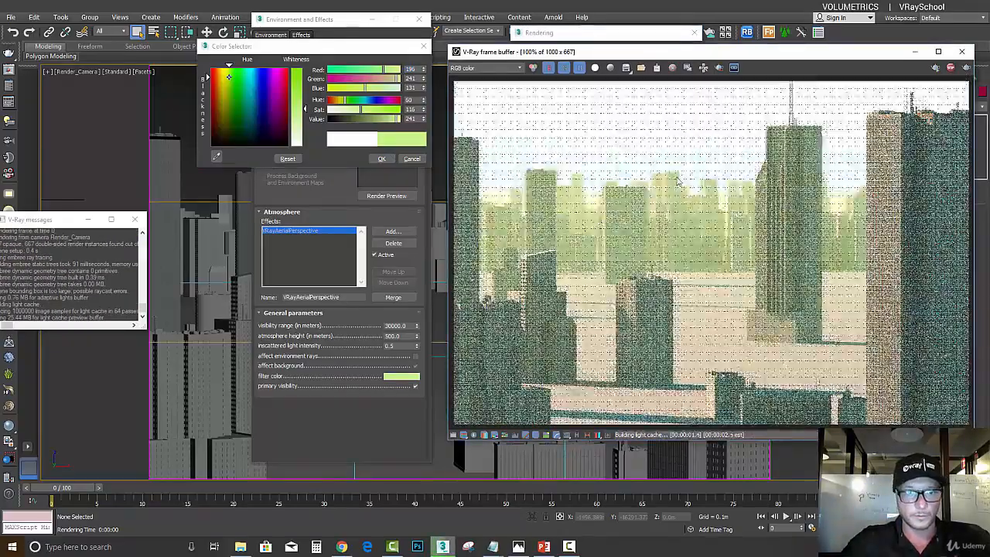
click(379, 159)
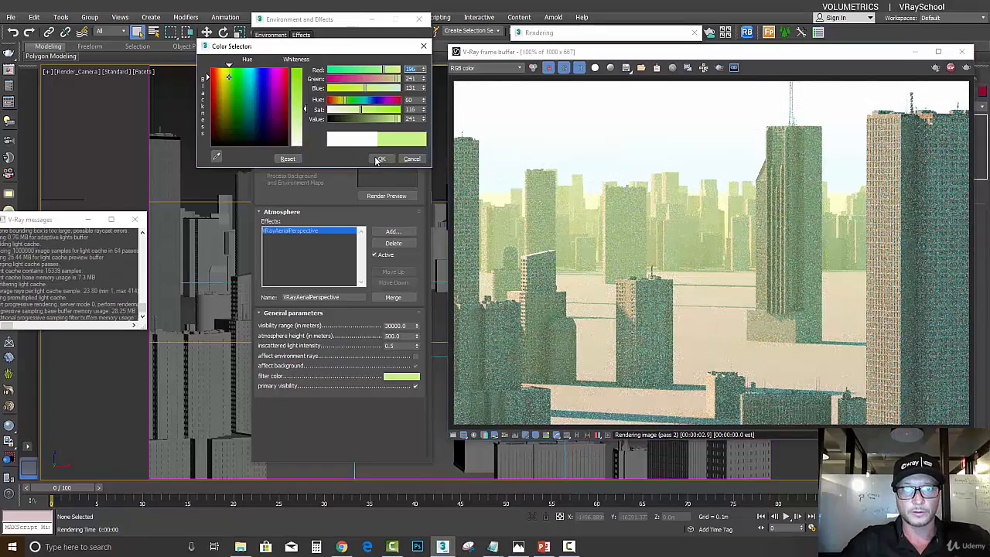
click(951, 68)
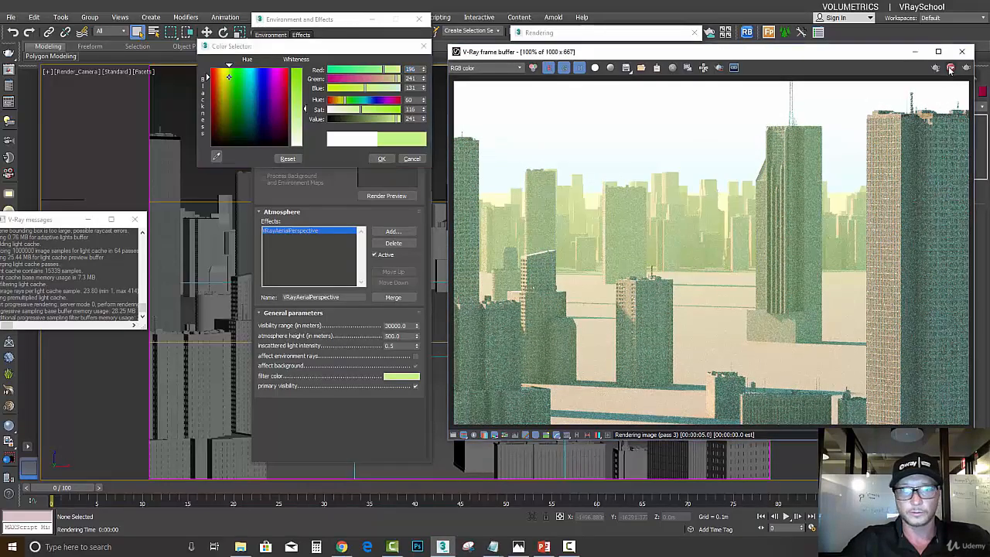
- Change the filter color to purple (RGB 148, 131, 231), render, and display the VRayAtmosphere pass in the frame buffer
click(265, 83)
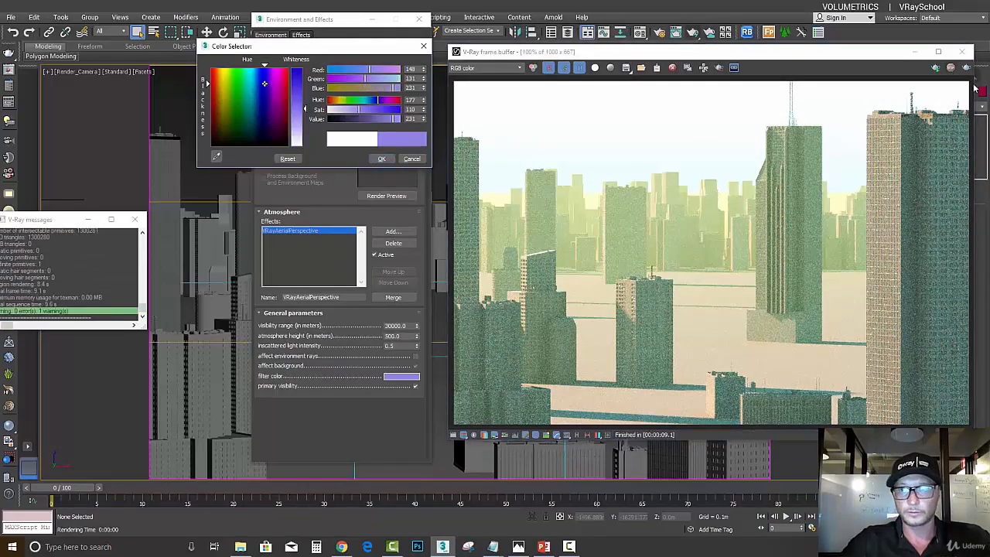
click(967, 68)
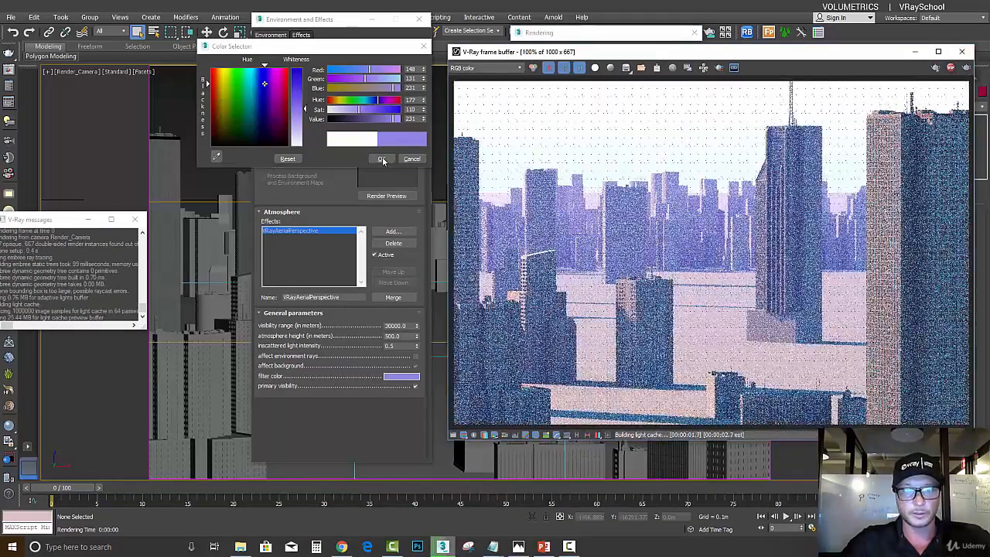
click(383, 159)
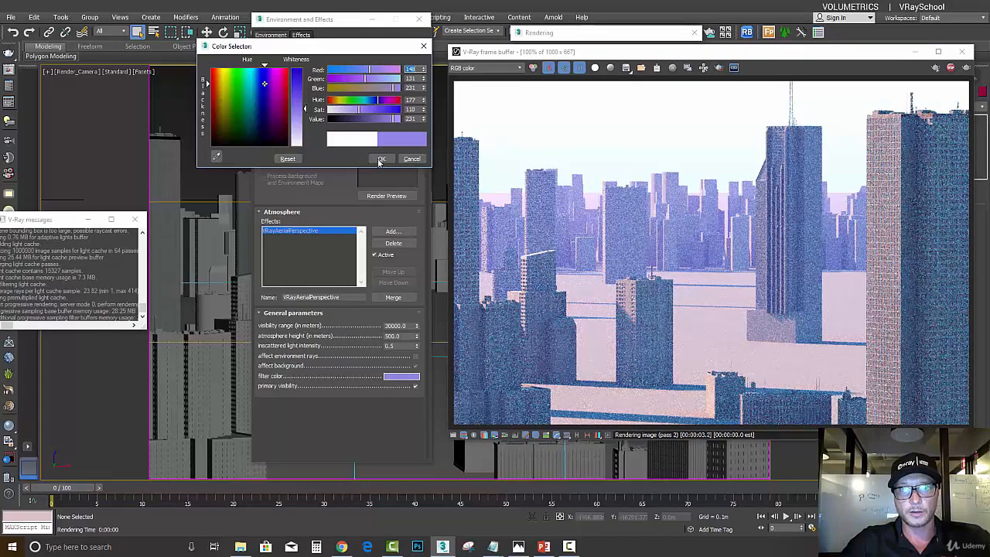
click(382, 158)
click(517, 68)
click(496, 96)
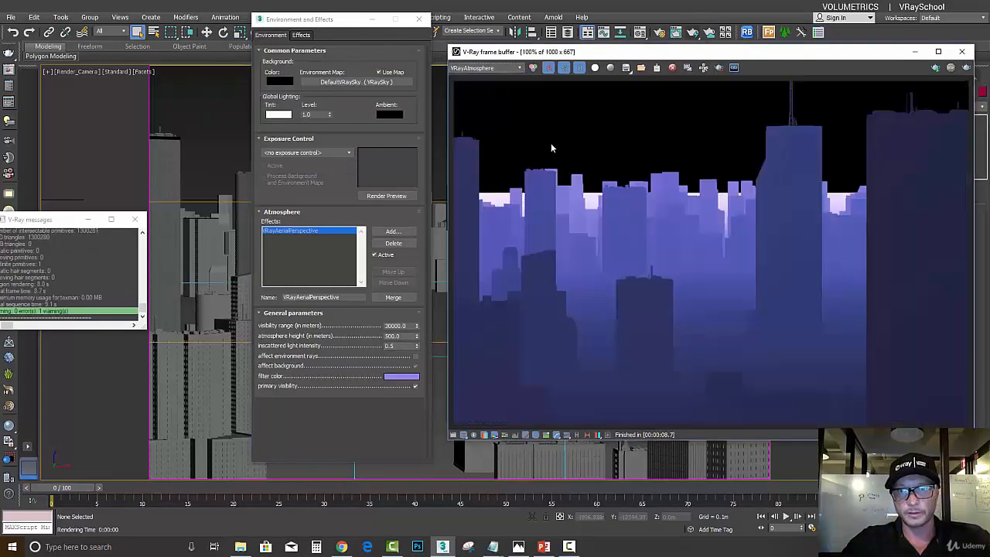
- Set the aerial perspective's filter color back to white and re-render the city
click(411, 378)
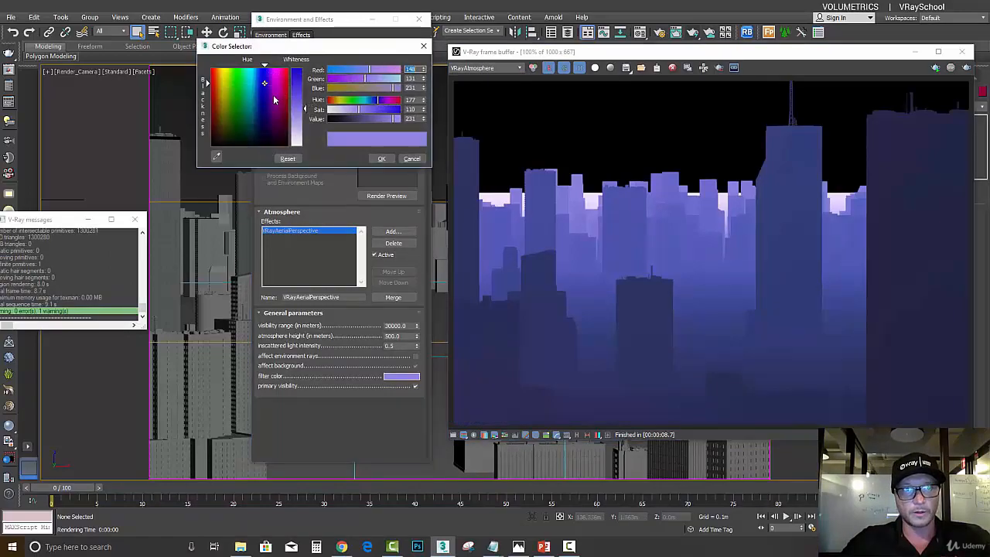
drag(296, 116, 298, 148)
click(381, 159)
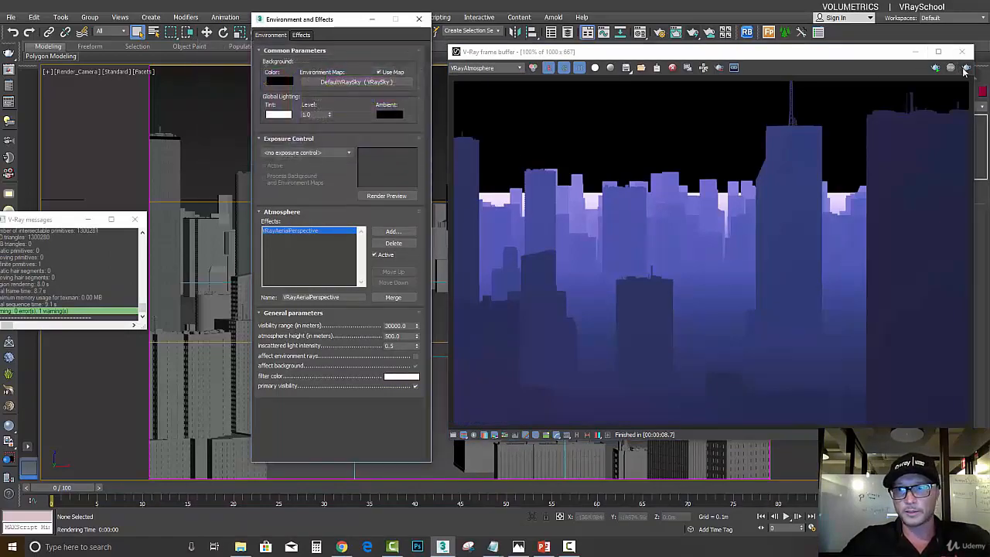
click(967, 68)
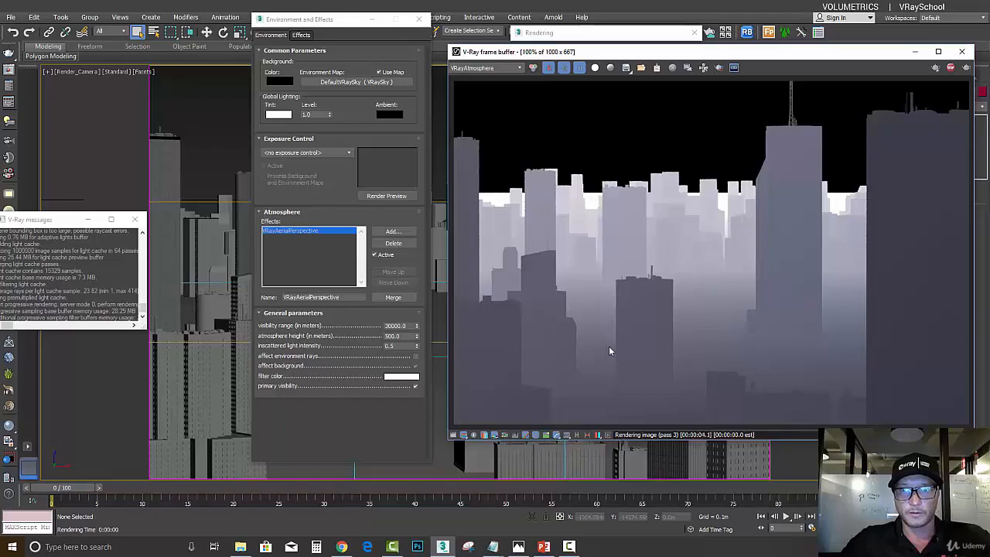
- Display the RGB color channel in the frame buffer and stop the render
click(498, 68)
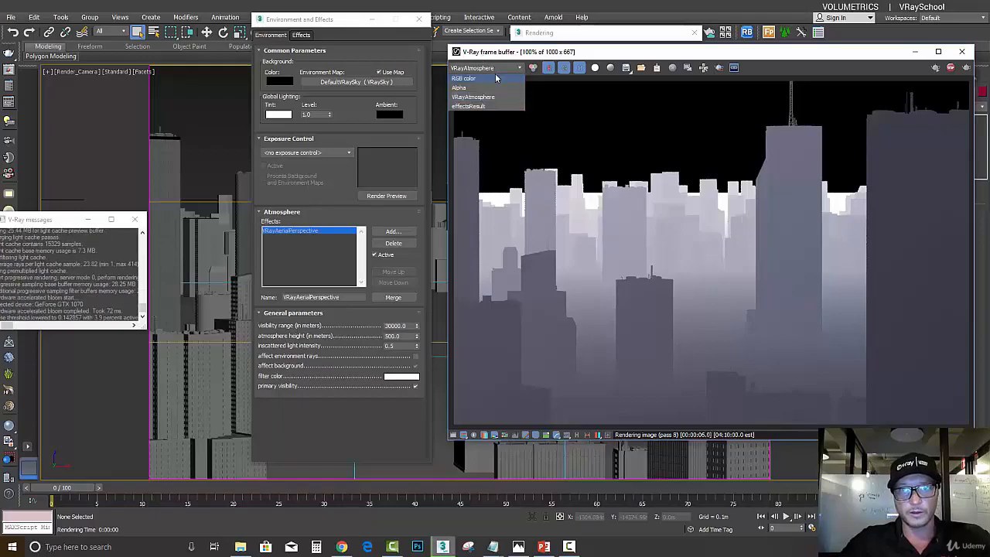
click(497, 77)
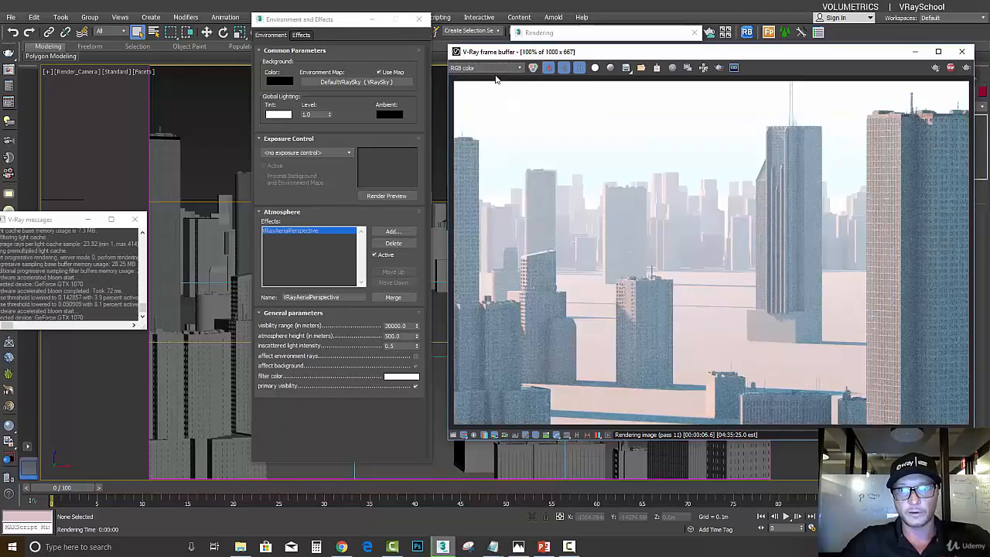
click(951, 69)
- Select the VRaySun001 light through the V-Ray Light Lister and move the frame buffer off the sun's parameters
click(9, 103)
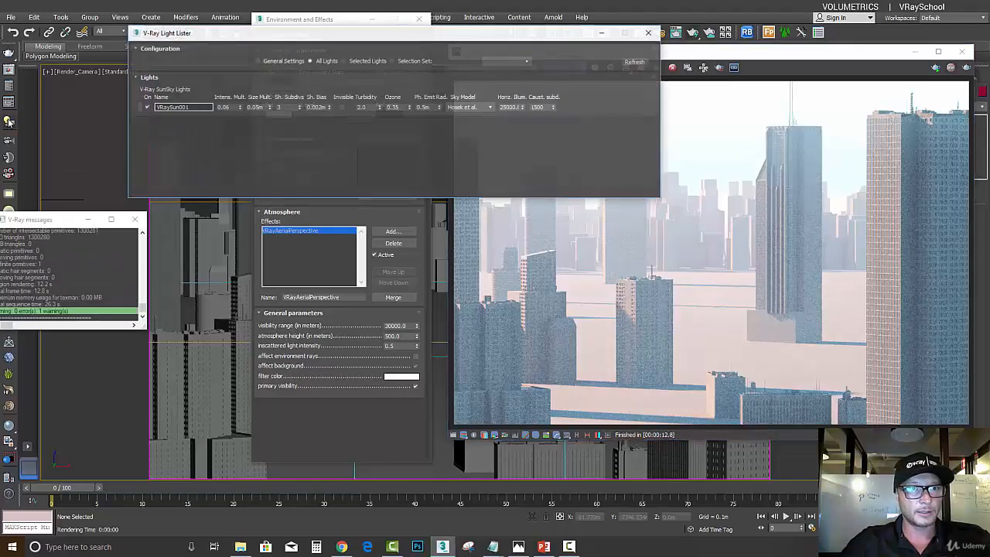
click(140, 108)
click(146, 108)
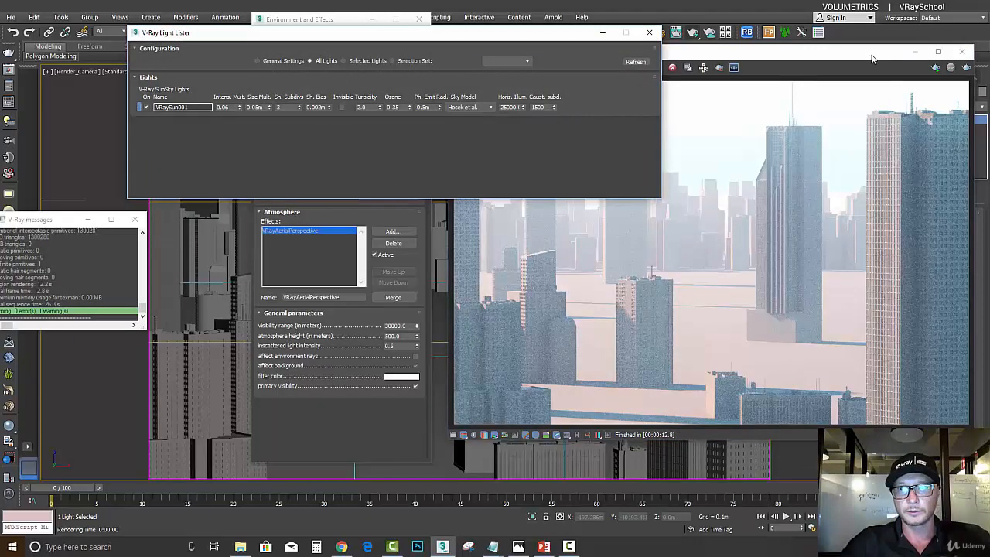
drag(872, 59, 499, 103)
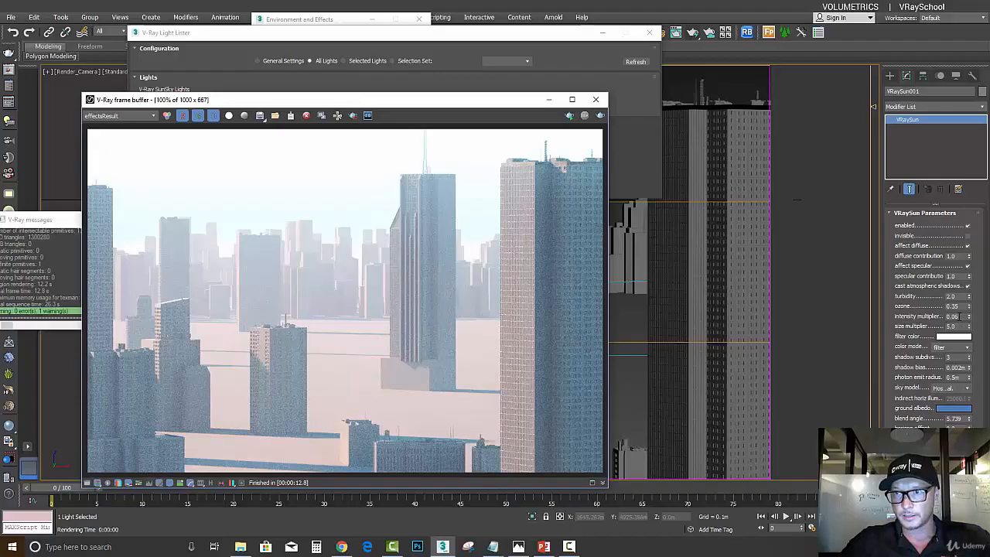
- Try a sun intensity multiplier of 0.001, test-render the city and stop the render
click(954, 316)
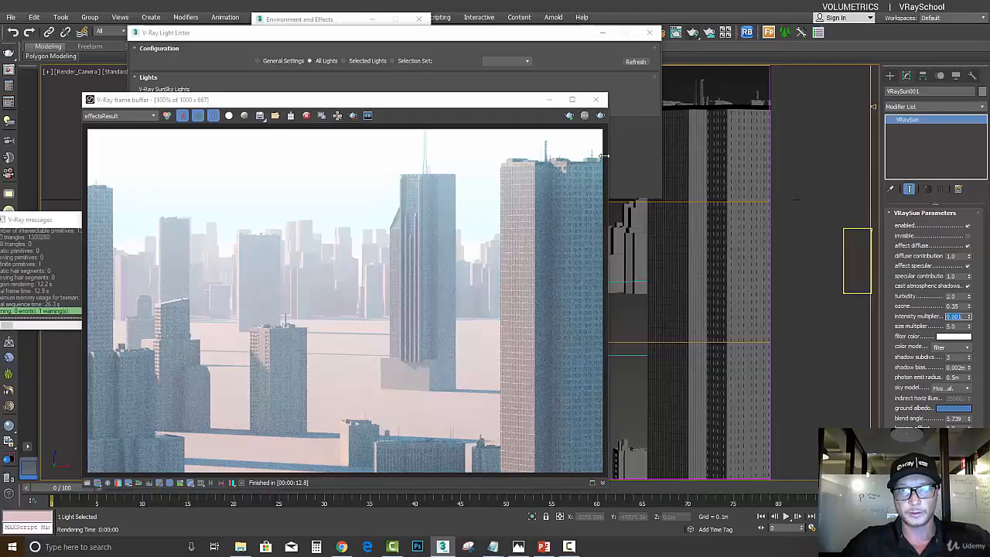
click(600, 115)
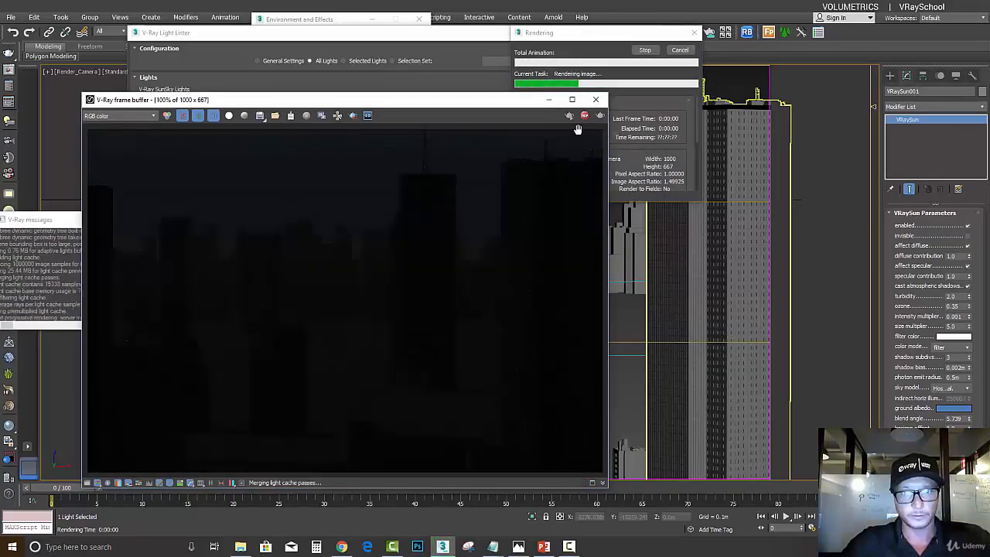
click(586, 116)
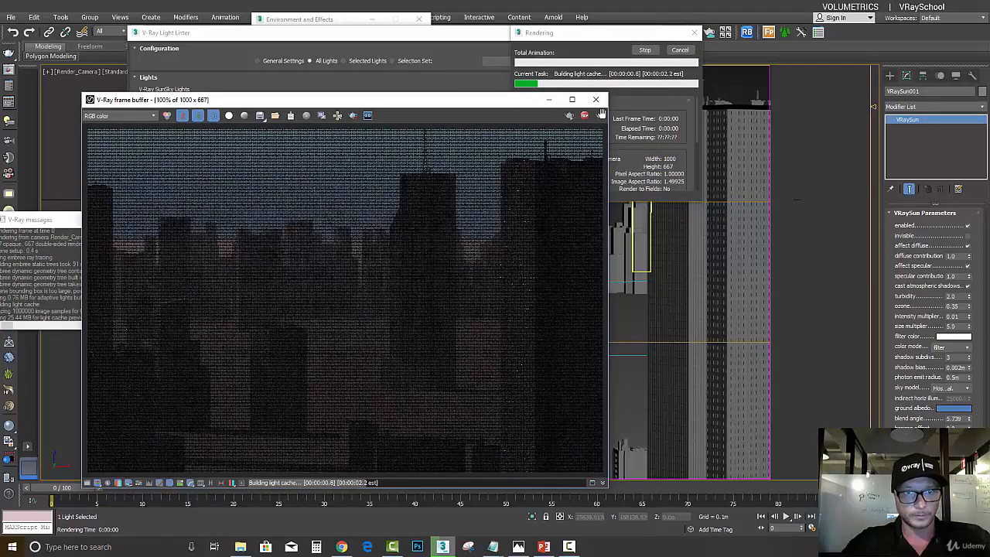
- Stop the current test render, set VRaySun001's intensity multiplier to 0.06 and re-render the city
drag(532, 106, 542, 68)
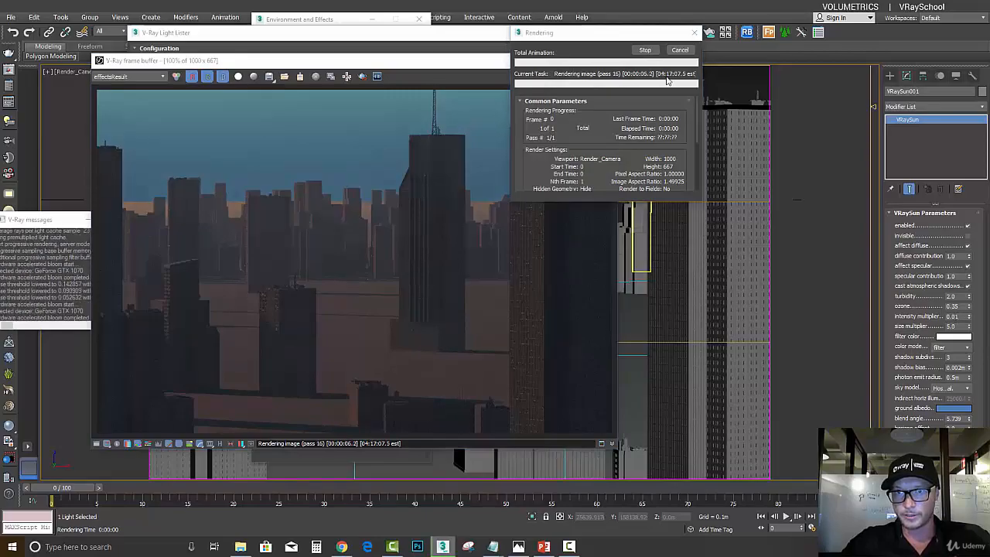
click(645, 52)
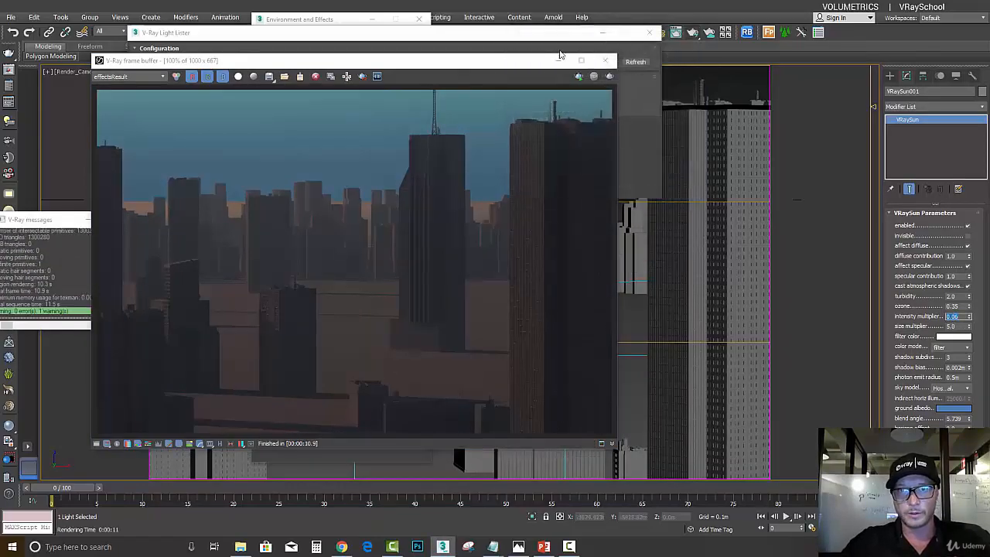
click(610, 76)
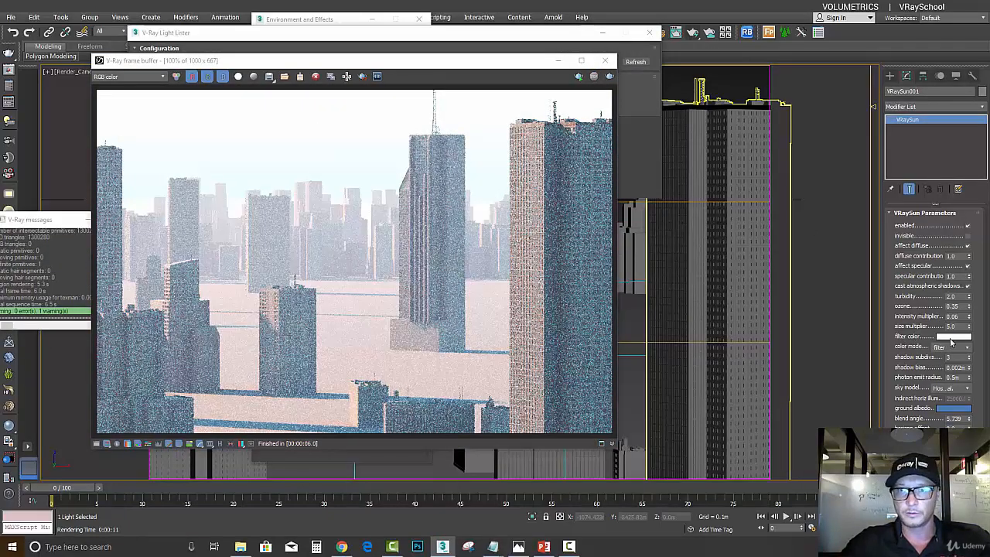
- Try a pale warm yellow sun filter color of about RGB 218, 198, 138, test-render the city and stop the render
click(951, 338)
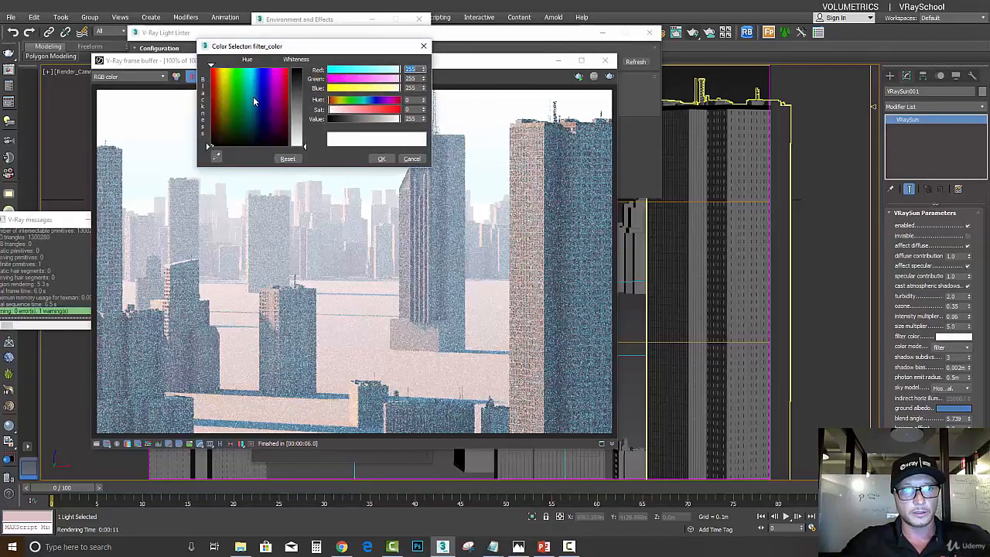
click(221, 93)
drag(305, 147, 305, 113)
click(383, 160)
click(611, 79)
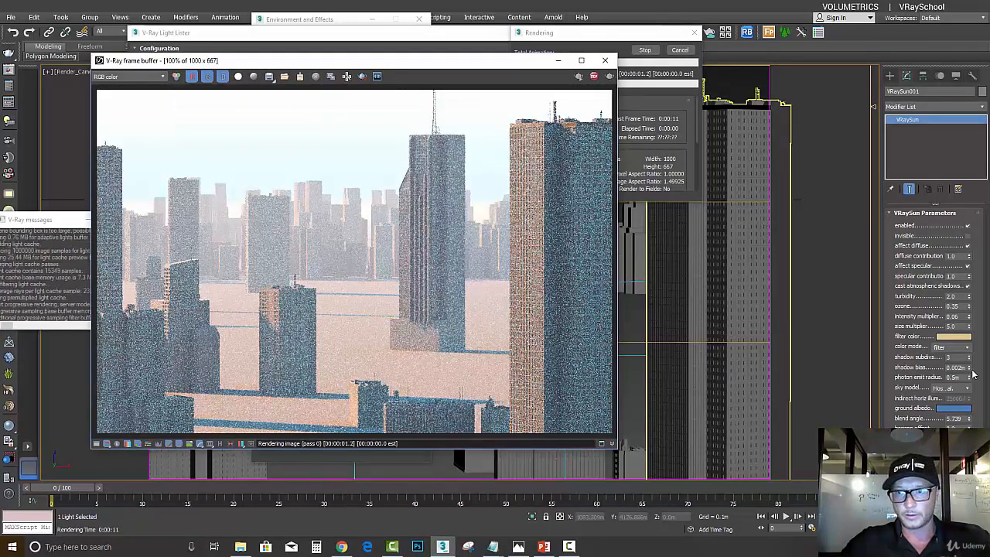
click(647, 51)
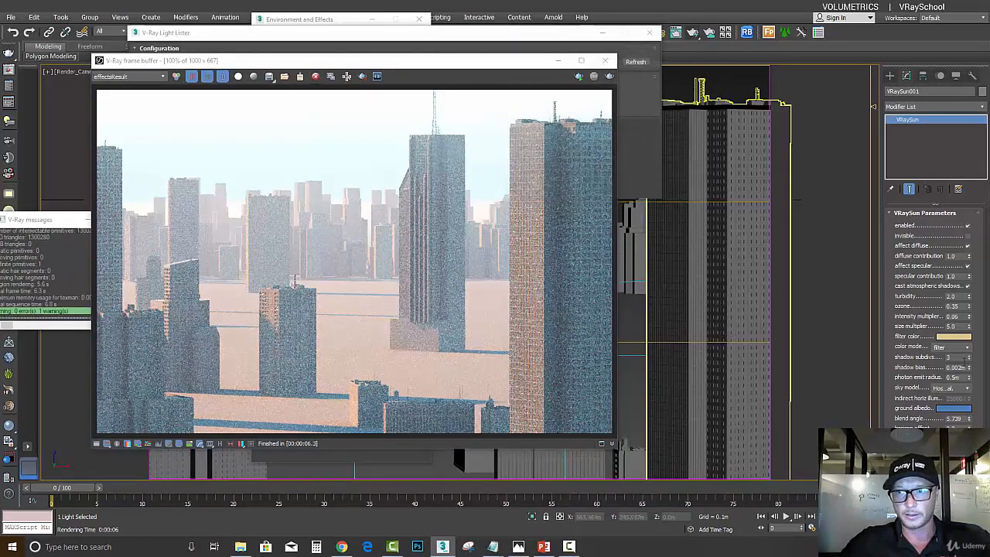
- Change the sun's filter color to a light blue, re-render the city and stop once the image has refined
click(958, 337)
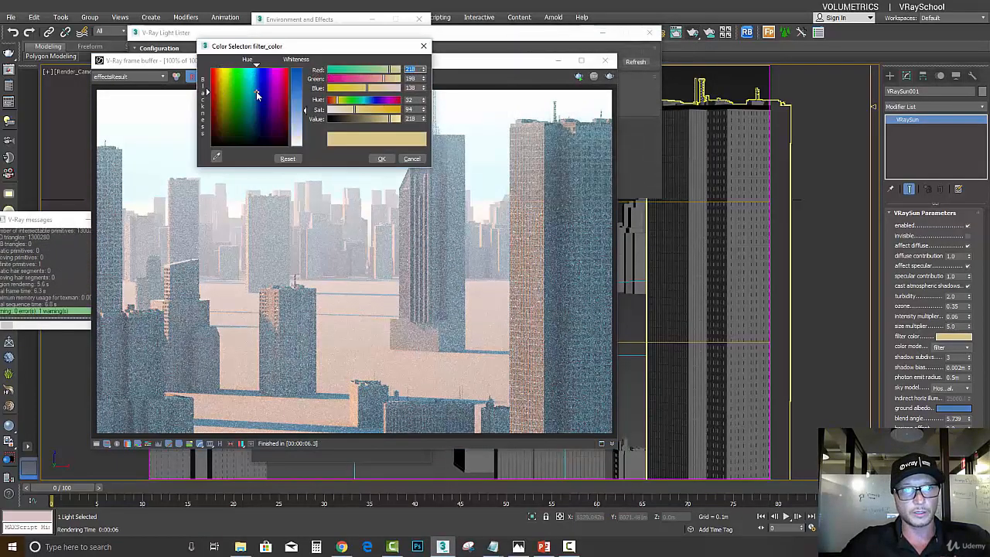
click(257, 94)
click(381, 159)
click(610, 76)
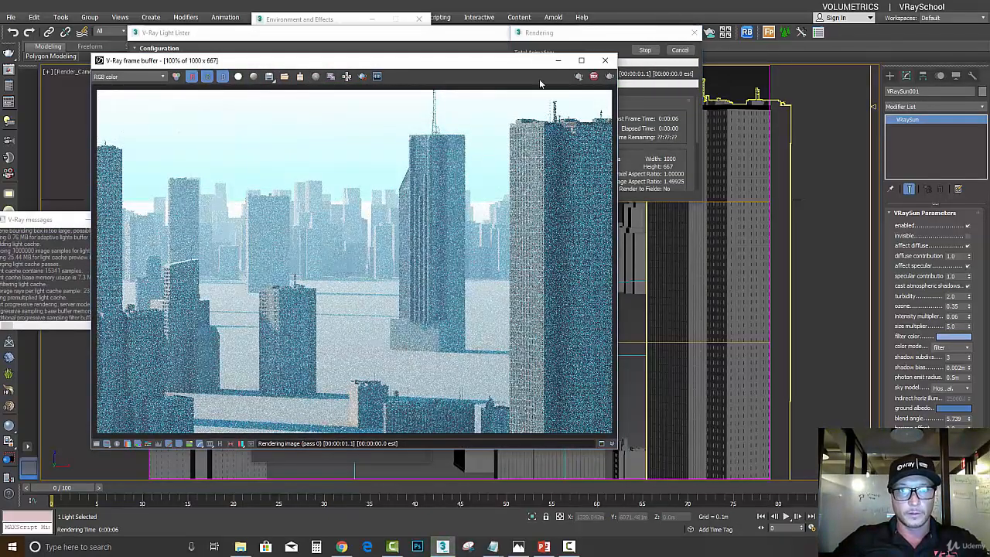
drag(522, 64, 545, 75)
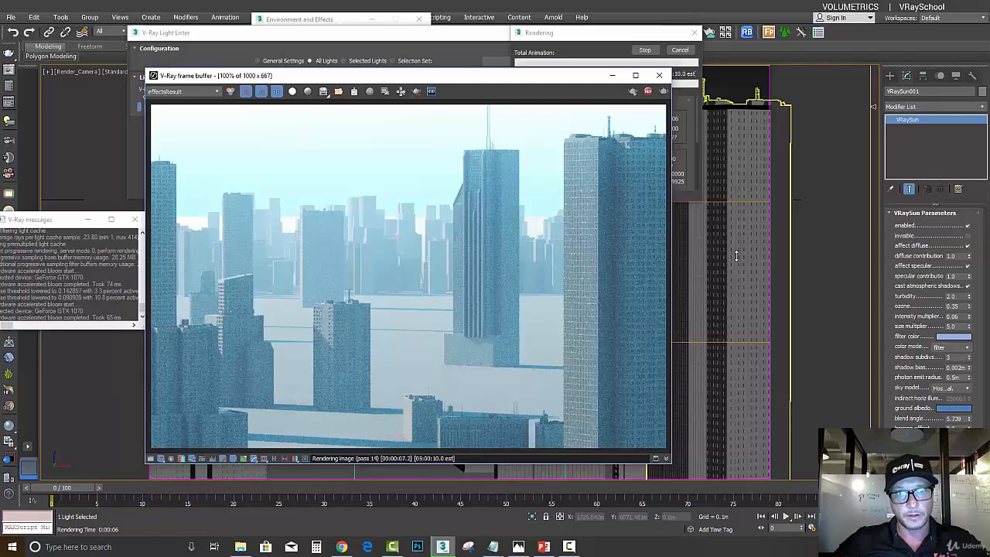
click(648, 91)
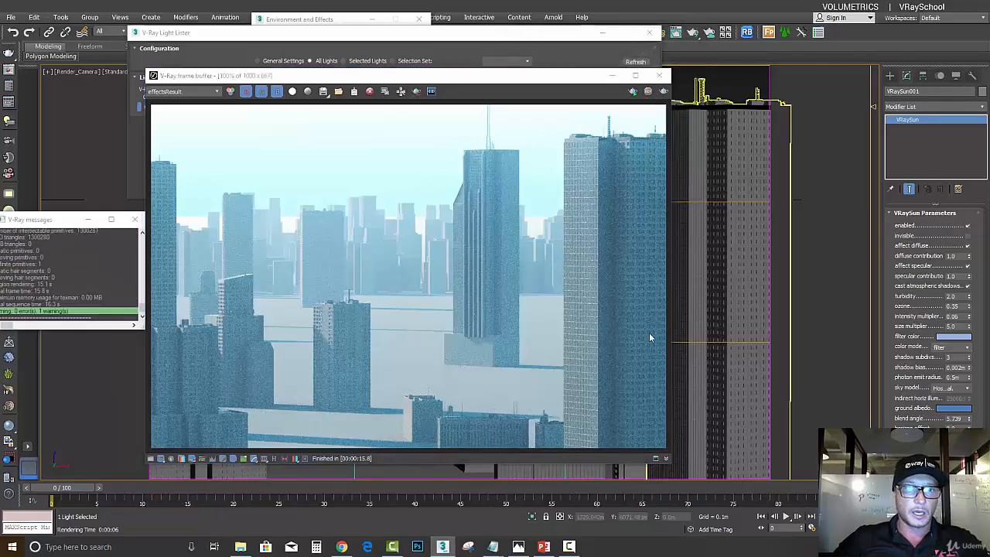